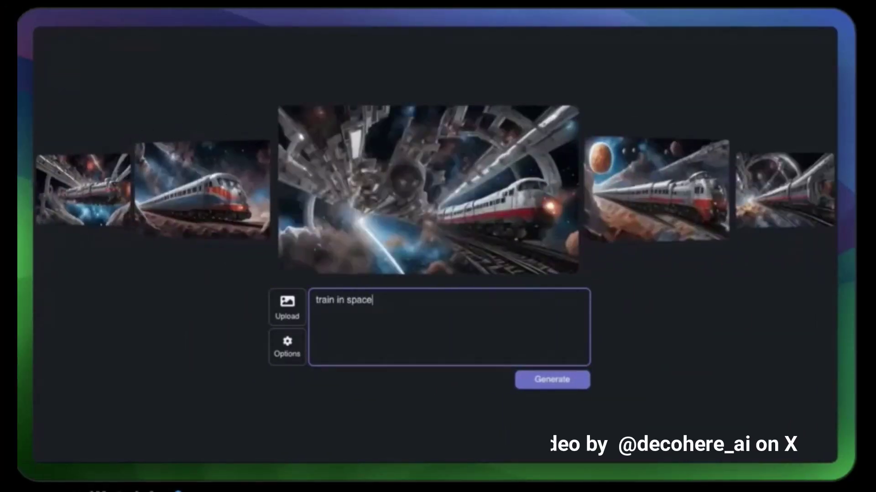
Step: Generate 'train in space' images, then change the prompt to 'underwater' and then 'on mars'
{"action": "key", "text": "Return"}
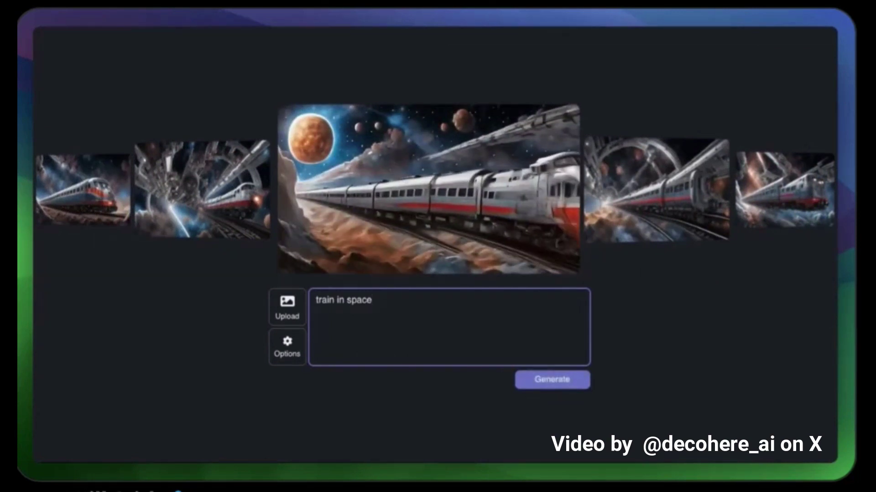
{"action": "key", "text": "BackSpace"}
{"action": "key", "text": "BackSpace"}
{"action": "key", "text": "BackSpace"}
{"action": "key", "text": "BackSpace"}
{"action": "key", "text": "BackSpace"}
{"action": "key", "text": "BackSpace"}
{"action": "key", "text": "BackSpace"}
{"action": "type", "text": "underwater"}
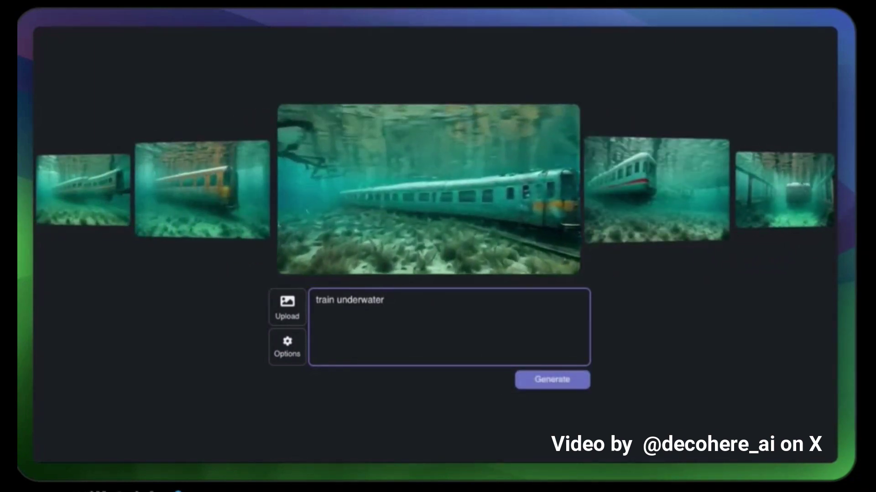
{"action": "key", "text": "BackSpace"}
{"action": "key", "text": "BackSpace"}
{"action": "key", "text": "BackSpace"}
{"action": "key", "text": "BackSpace"}
{"action": "key", "text": "BackSpace"}
{"action": "key", "text": "BackSpace"}
{"action": "key", "text": "BackSpace"}
{"action": "key", "text": "BackSpace"}
{"action": "key", "text": "BackSpace"}
{"action": "key", "text": "BackSpace"}
{"action": "type", "text": "on mars"}
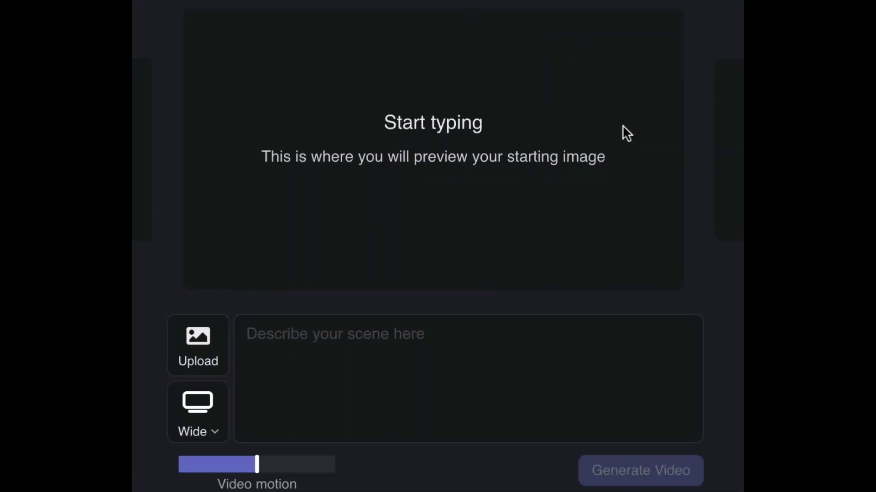
Step: Upload the lake-with-ducks picture, raise video motion slightly and queue its video
{"action": "left_click", "coordinate": [195, 358]}
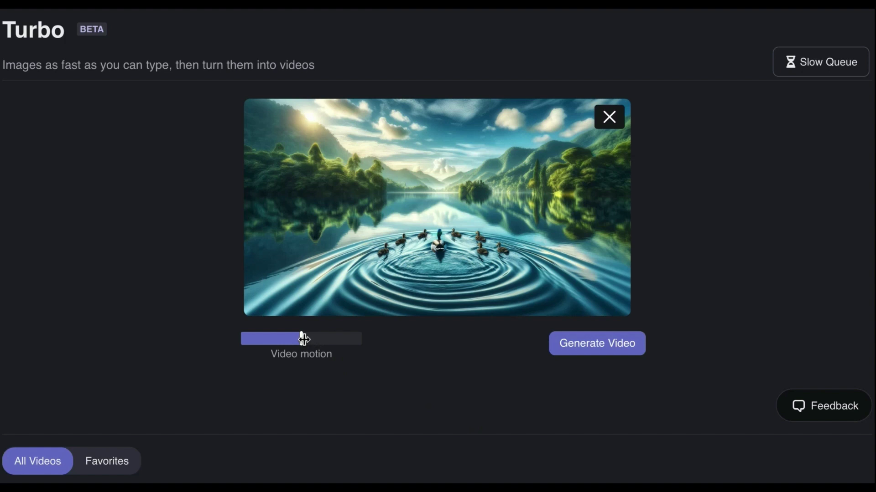
{"action": "mouse_move", "coordinate": [300, 338]}
{"action": "left_mouse_down"}
{"action": "mouse_move", "coordinate": [289, 336]}
{"action": "mouse_move", "coordinate": [326, 340]}
{"action": "mouse_move", "coordinate": [301, 339]}
{"action": "left_mouse_up"}
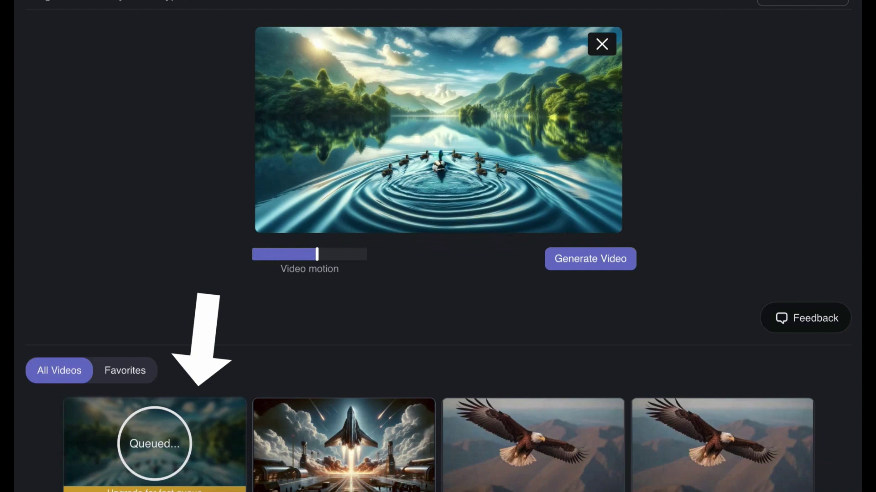
{"action": "scroll", "coordinate": [438, 246], "scroll_direction": "up", "scroll_amount": 2}
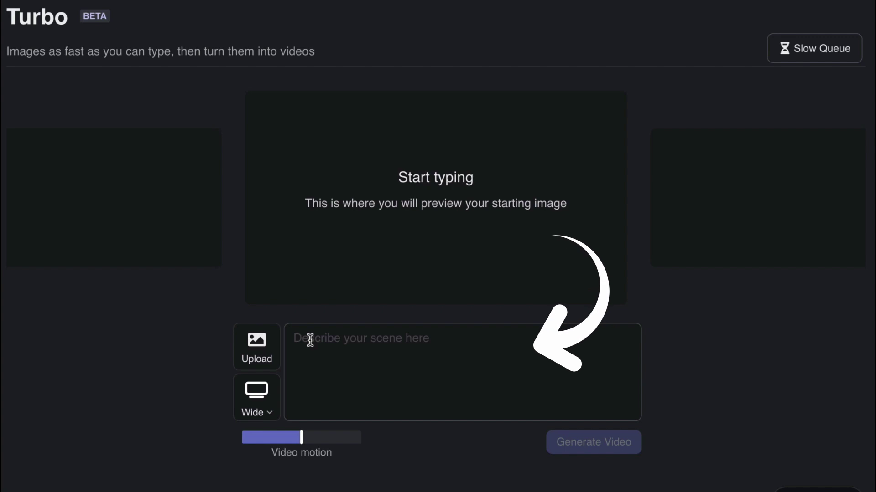
Step: Enter the prompt 'a futuristic car racing fast on a desert road' and make the dark car the main image
{"action": "left_click", "coordinate": [310, 339]}
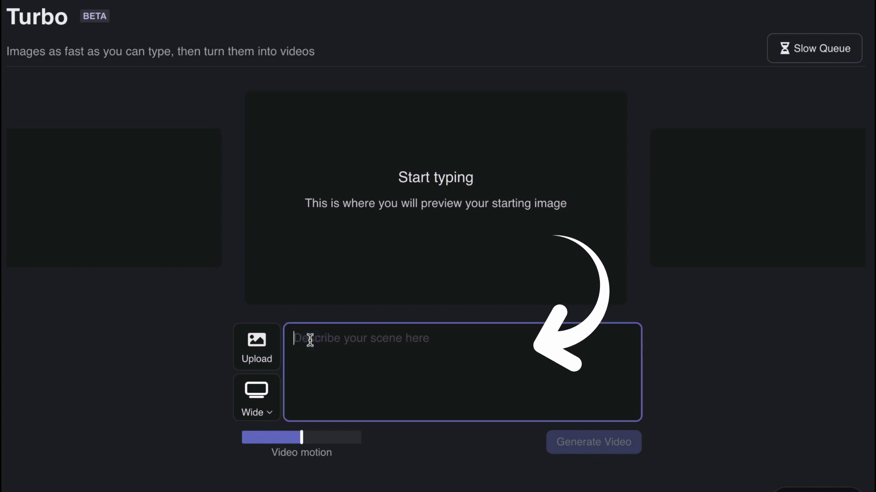
{"action": "type", "text": "a futu"}
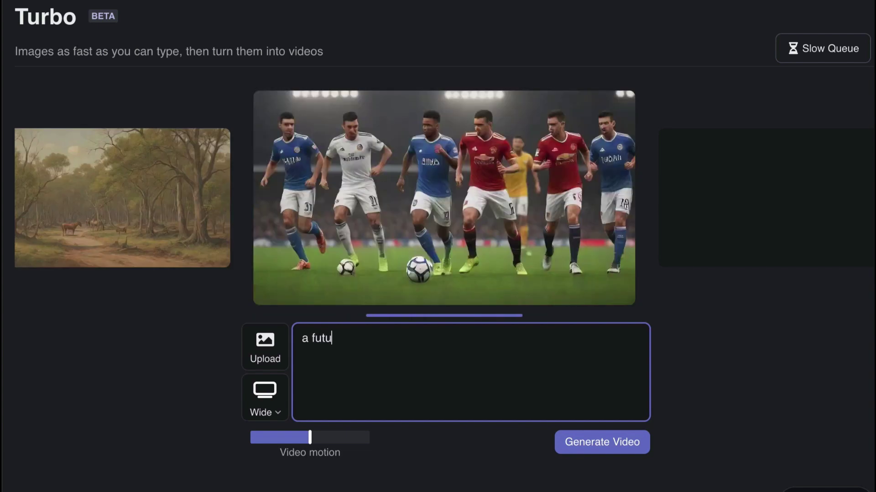
{"action": "type", "text": "ristic car racin"}
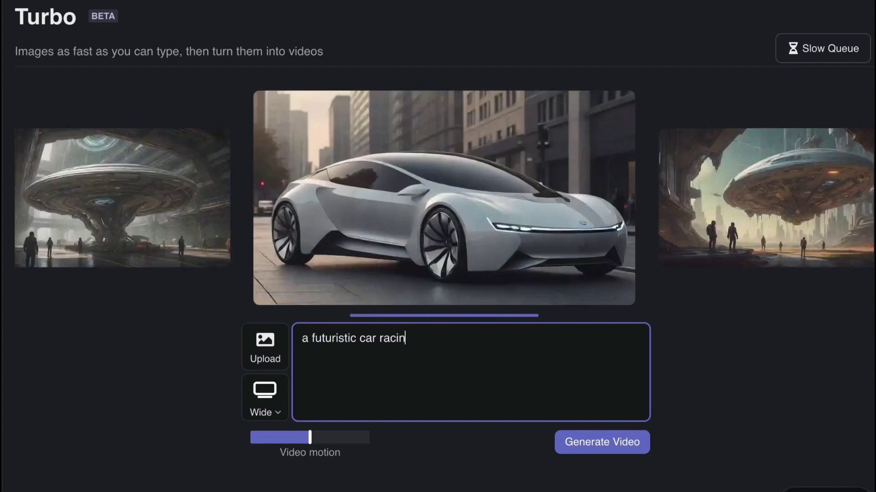
{"action": "type", "text": "g fast on a"}
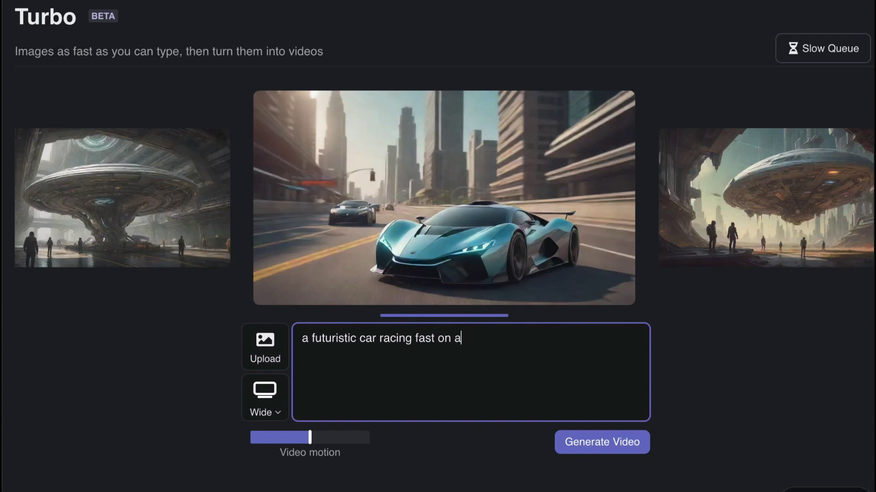
{"action": "type", "text": " desert roa"}
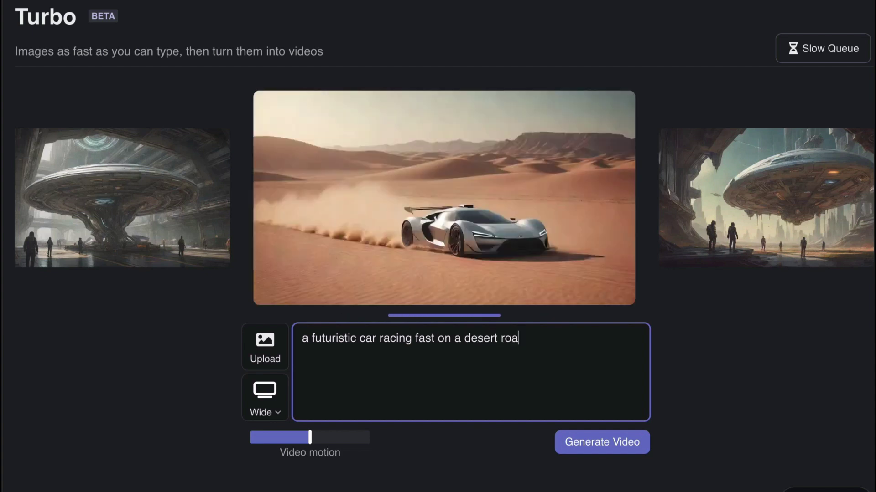
{"action": "type", "text": "d"}
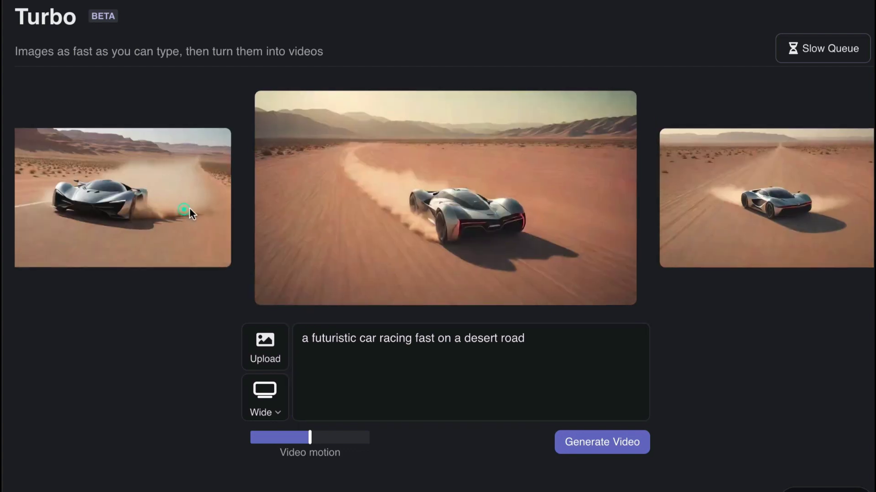
{"action": "left_click", "coordinate": [190, 207]}
{"action": "left_click", "coordinate": [180, 229]}
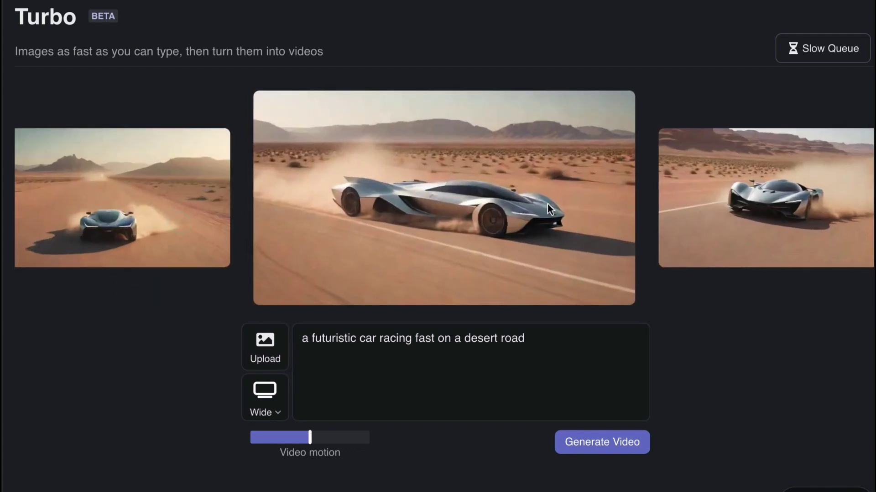
{"action": "left_click", "coordinate": [760, 201]}
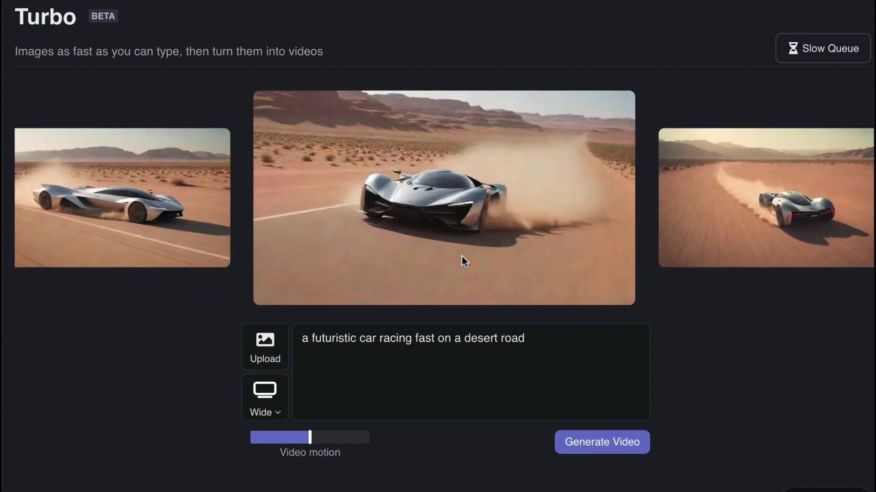
{"action": "left_click", "coordinate": [262, 410]}
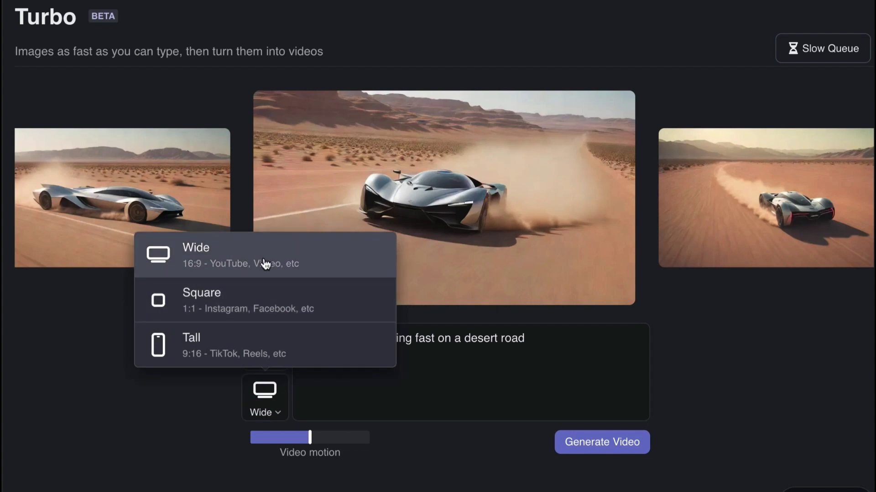
Step: Choose the Wide 16:9 aspect ratio, raise video motion and generate the dark car video
{"action": "left_click", "coordinate": [230, 253]}
{"action": "left_click_drag", "start_coordinate": [321, 437], "coordinate": [340, 440]}
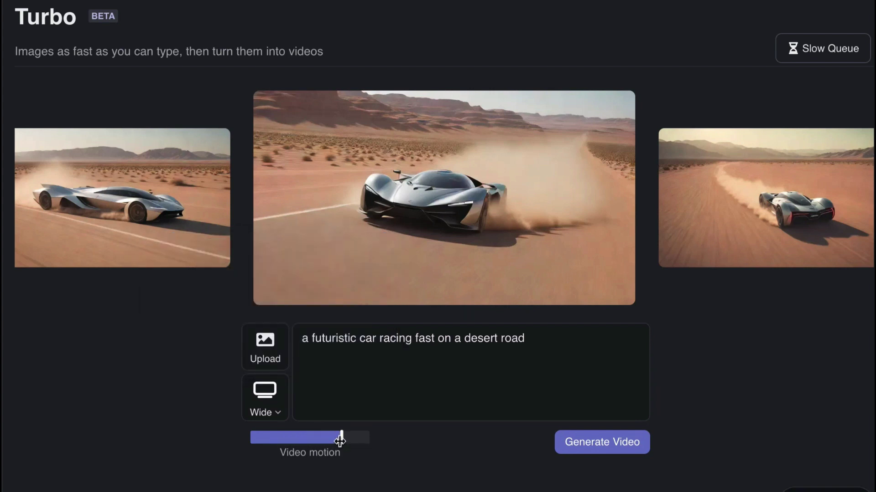
{"action": "left_click", "coordinate": [605, 443]}
{"action": "scroll", "coordinate": [713, 390], "scroll_direction": "down", "scroll_amount": 2}
{"action": "scroll", "coordinate": [718, 392], "scroll_direction": "down", "scroll_amount": 3}
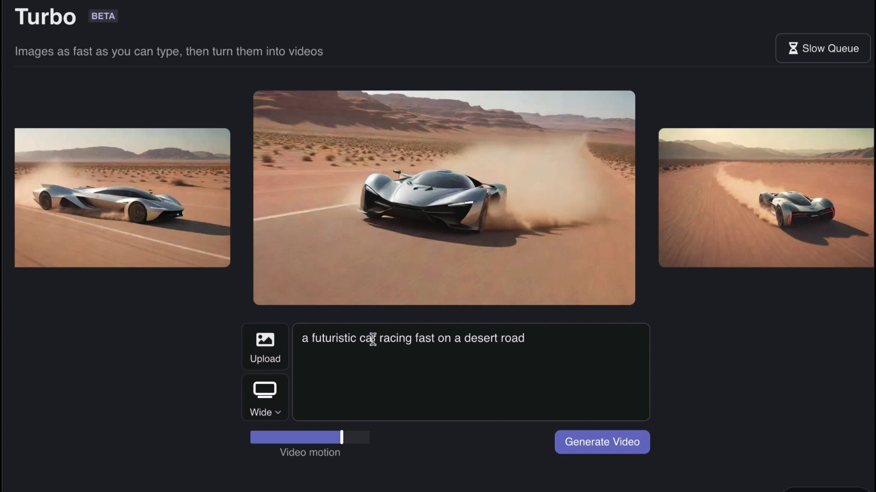
Step: Change 'car' to 'train' in the prompt and make a long silver train image the main one
{"action": "left_click", "coordinate": [347, 412]}
{"action": "key", "text": "BackSpace"}
{"action": "key", "text": "BackSpace"}
{"action": "key", "text": "BackSpace"}
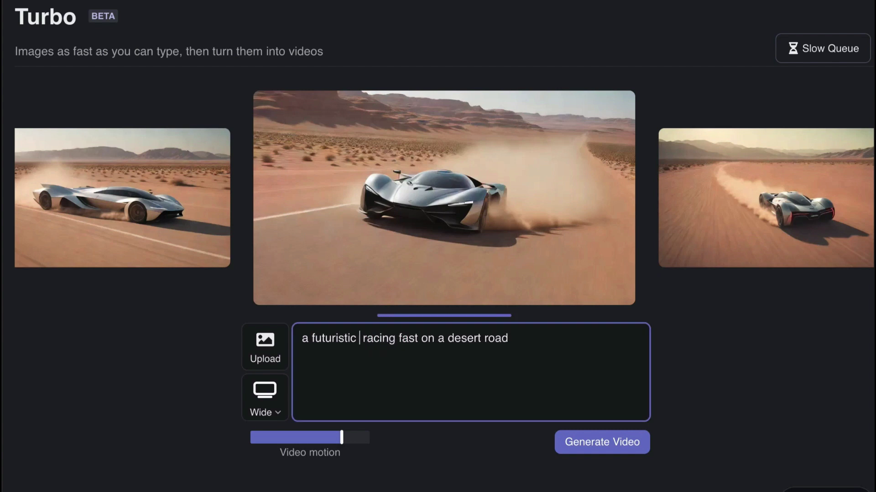
{"action": "type", "text": "train"}
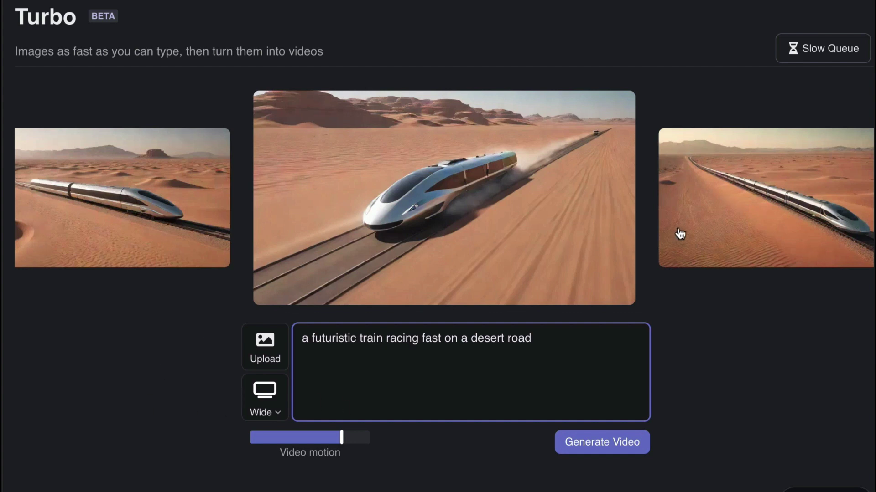
{"action": "left_click", "coordinate": [679, 294]}
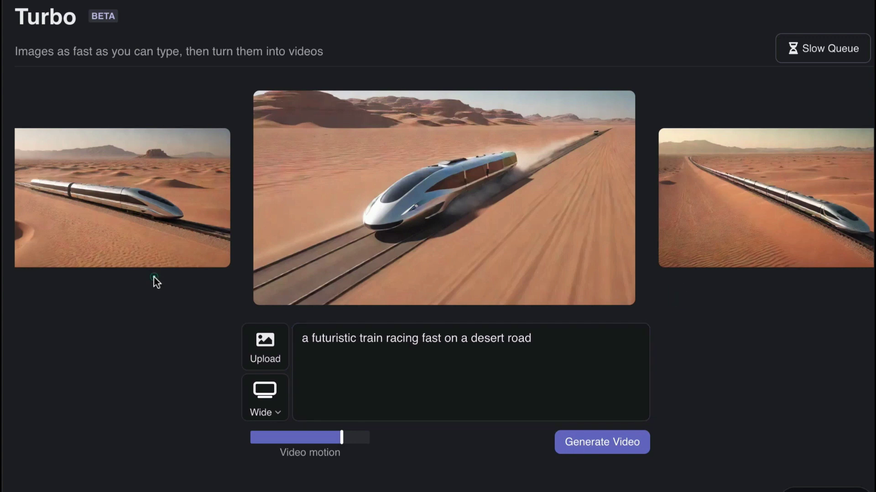
{"action": "left_click", "coordinate": [705, 201]}
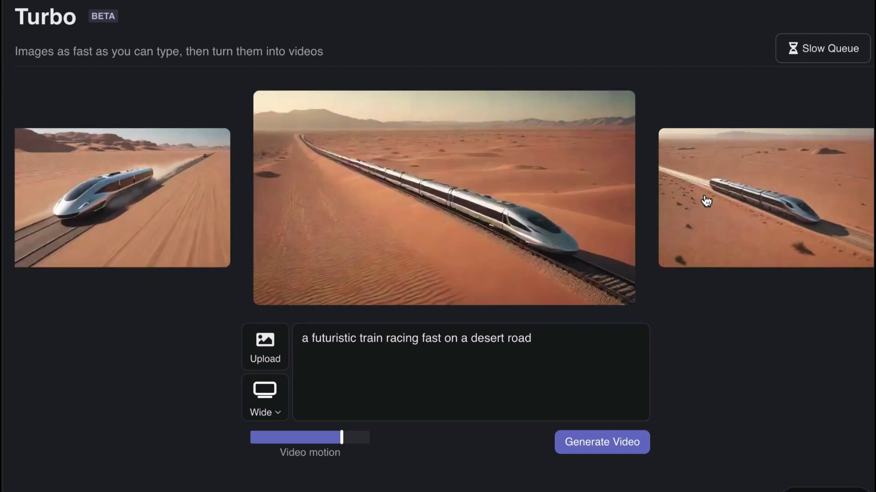
{"action": "left_click", "coordinate": [706, 201]}
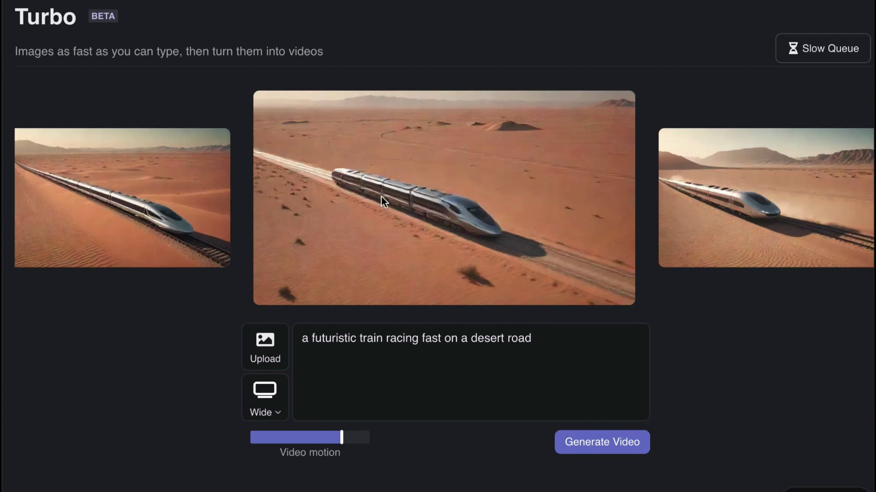
{"action": "left_click", "coordinate": [269, 398]}
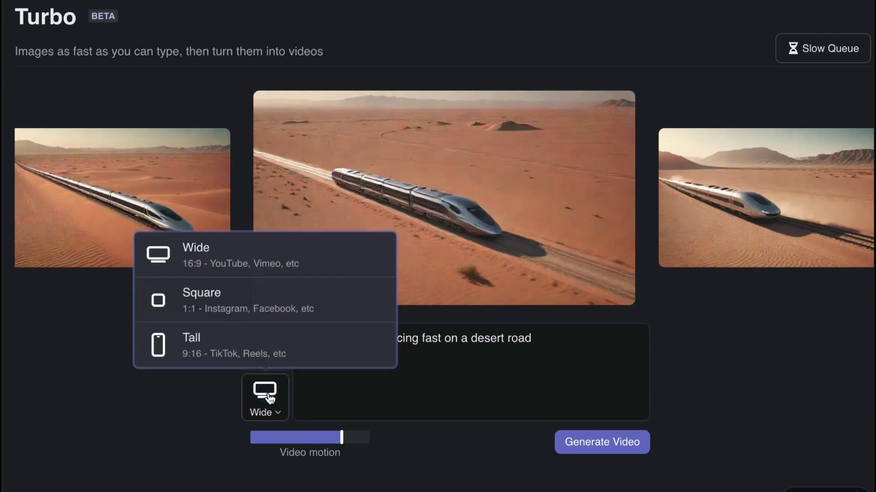
Step: Switch to Square format, re-centre the long silver train, lower video motion and generate its video
{"action": "left_click", "coordinate": [282, 307]}
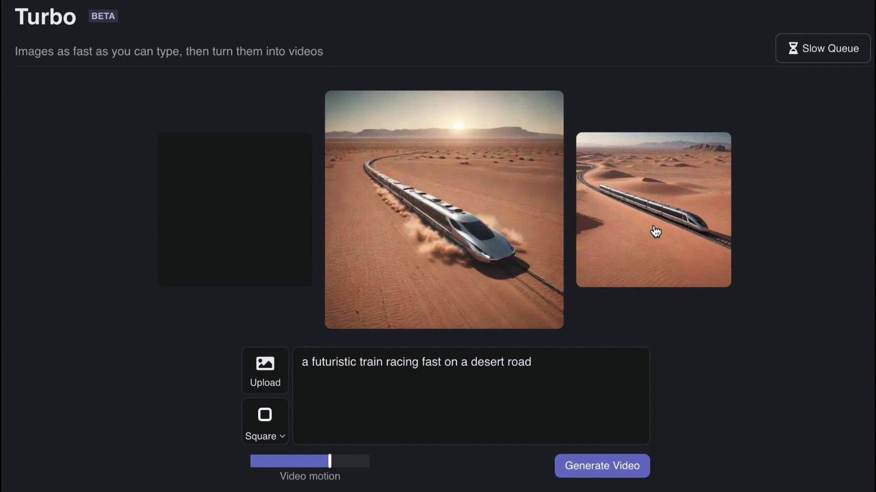
{"action": "left_click", "coordinate": [656, 229]}
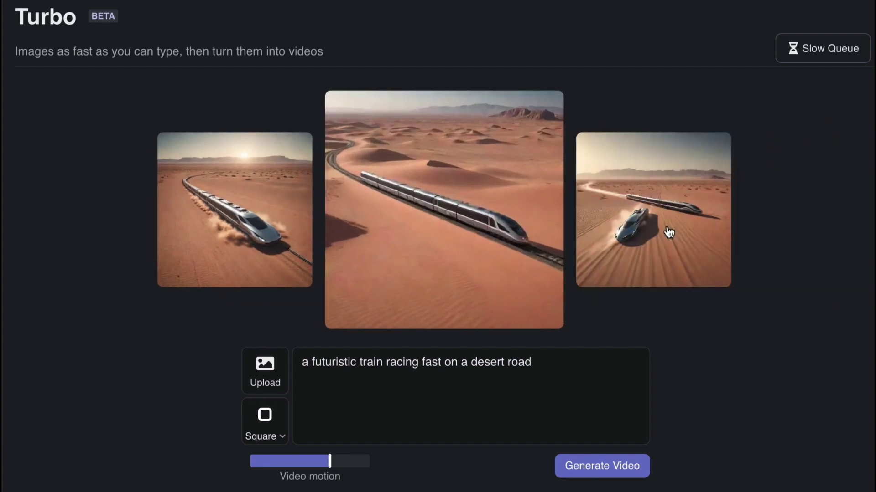
{"action": "left_click", "coordinate": [669, 232]}
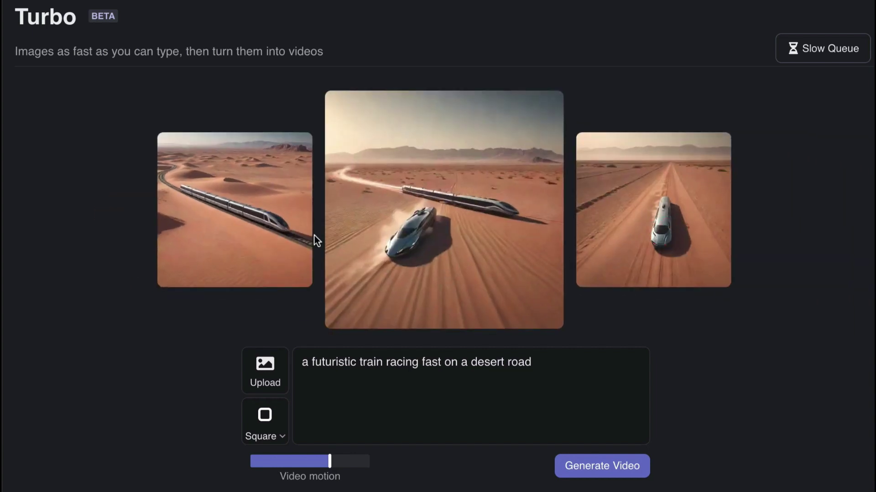
{"action": "left_click", "coordinate": [227, 240]}
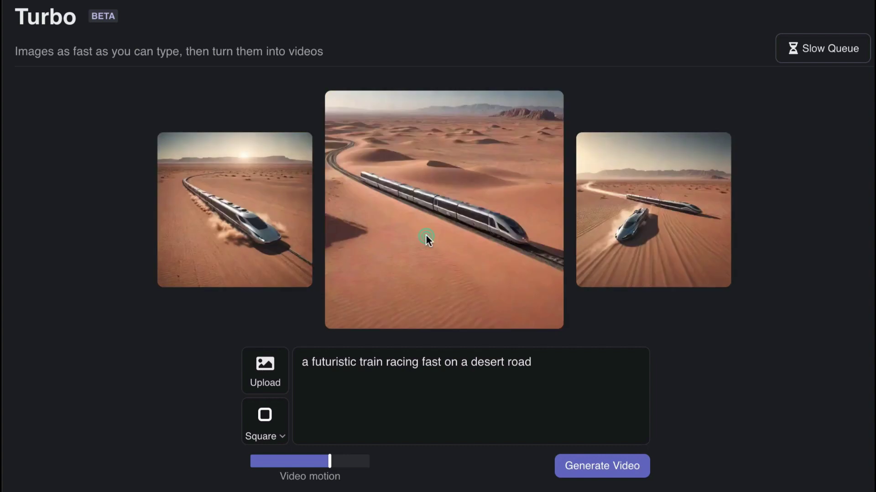
{"action": "mouse_move", "coordinate": [327, 461]}
{"action": "left_mouse_down"}
{"action": "mouse_move", "coordinate": [303, 461]}
{"action": "mouse_move", "coordinate": [315, 461]}
{"action": "left_mouse_up"}
{"action": "left_click", "coordinate": [601, 475]}
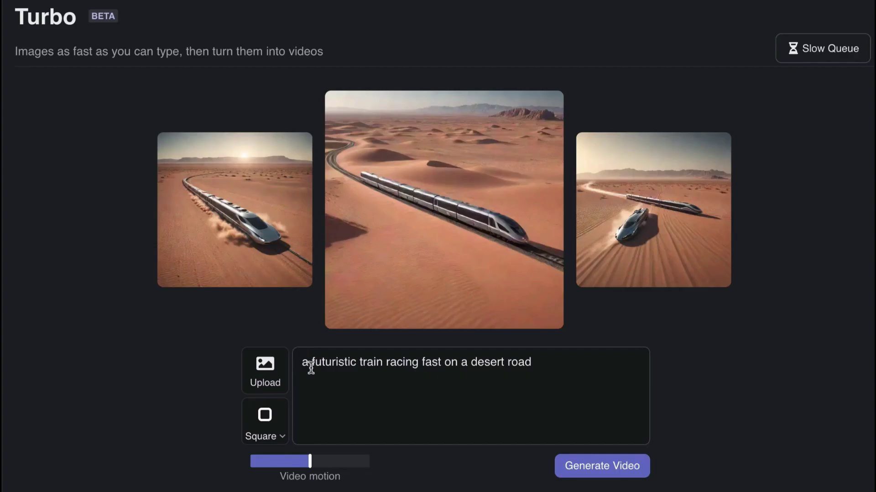
Step: Replace the prompt with 'monkeys playing with bananas', centre the right monkey image and raise video motion
{"action": "left_click_drag", "start_coordinate": [537, 363], "coordinate": [301, 357]}
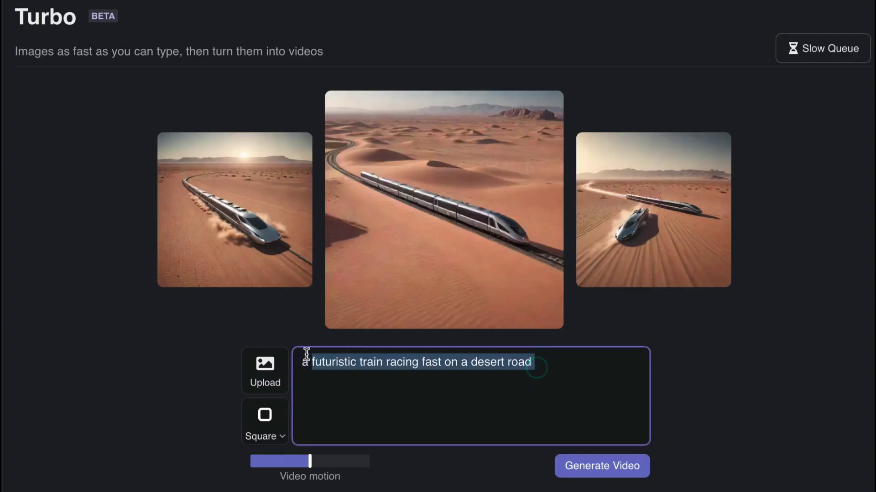
{"action": "type", "text": "monkey"}
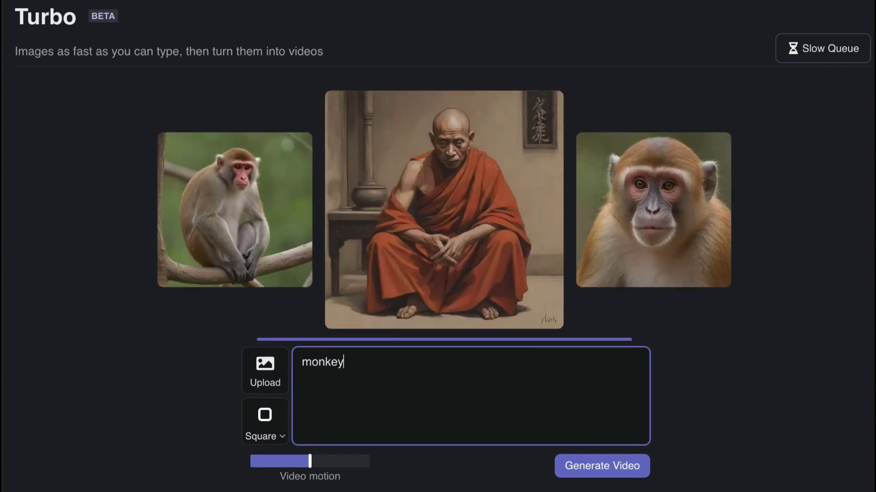
{"action": "type", "text": "s playing with"}
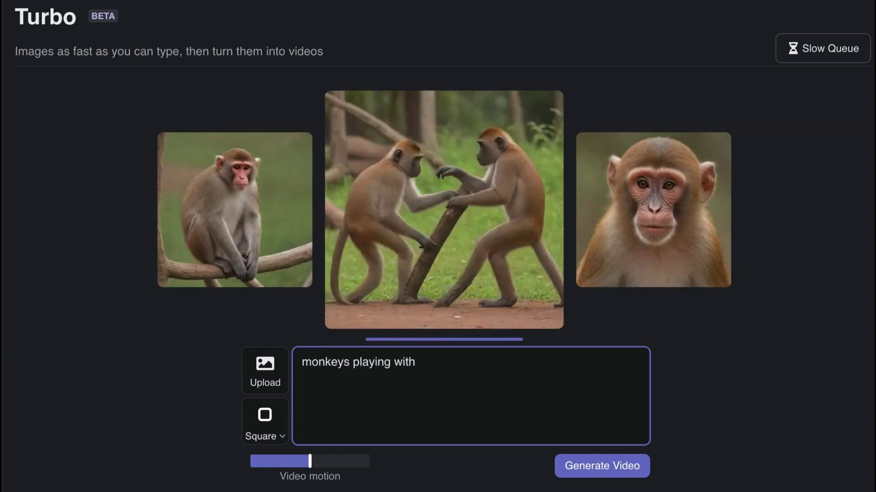
{"action": "type", "text": " bananas"}
{"action": "left_click", "coordinate": [684, 223]}
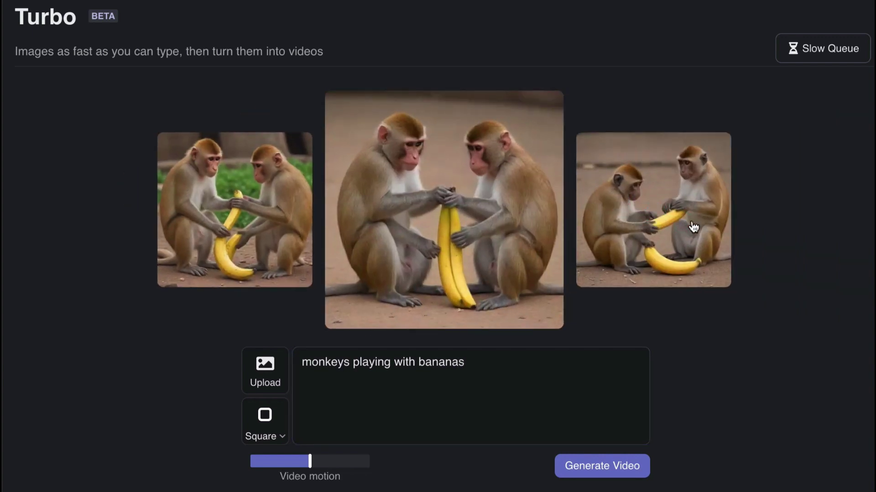
{"action": "left_click", "coordinate": [668, 214]}
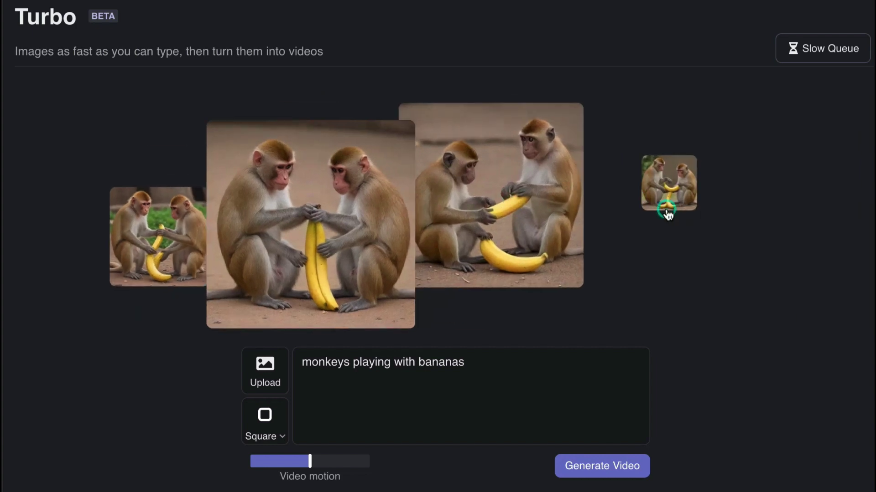
{"action": "left_click", "coordinate": [584, 466]}
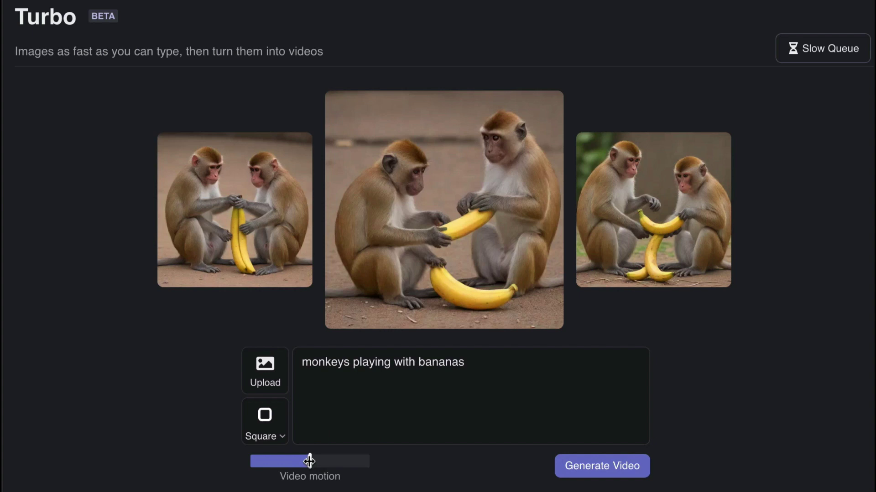
{"action": "left_click_drag", "start_coordinate": [309, 461], "coordinate": [338, 462]}
Step: Set the aspect ratio to Wide, centre the three monkeys on dirt and generate their video
{"action": "left_click", "coordinate": [262, 418]}
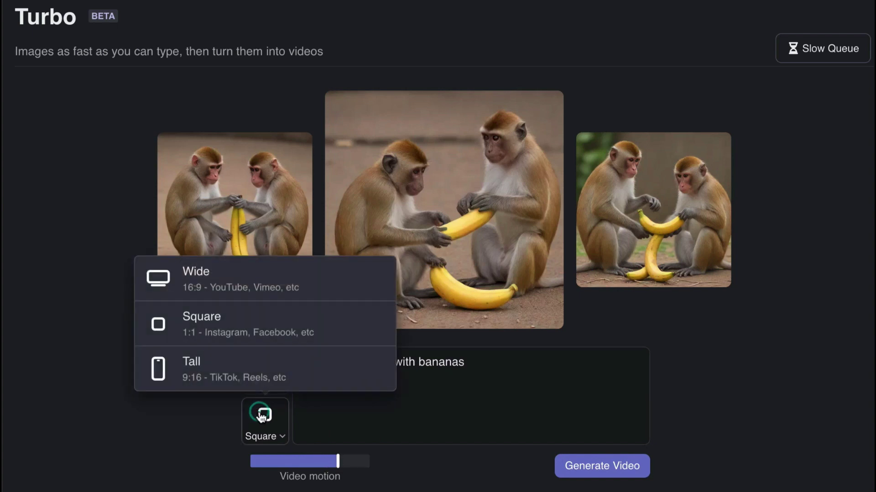
{"action": "left_click", "coordinate": [264, 272]}
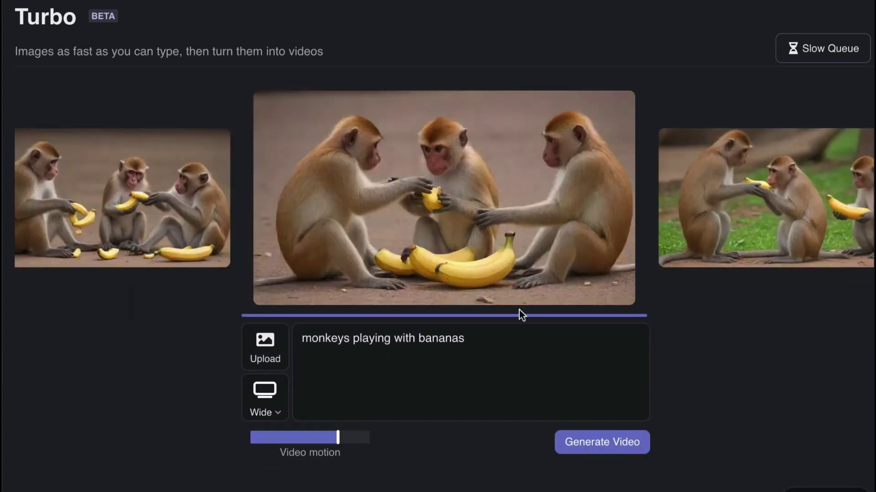
{"action": "left_click", "coordinate": [749, 227]}
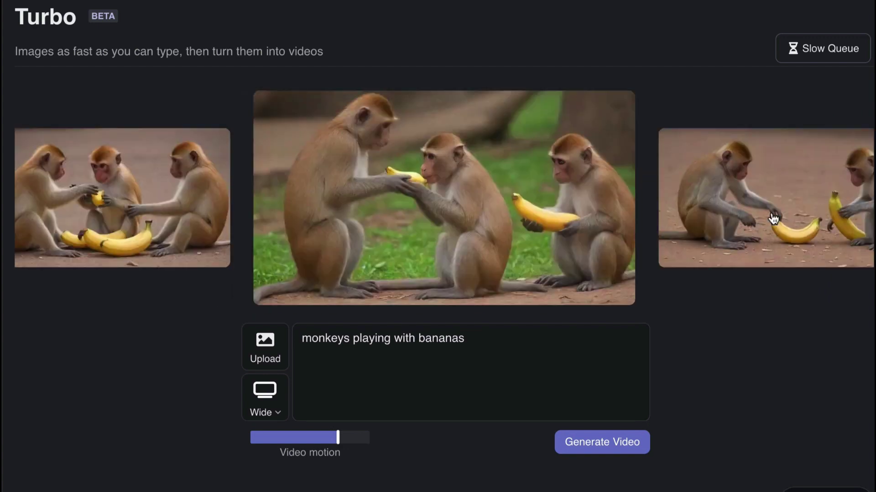
{"action": "left_click", "coordinate": [121, 231]}
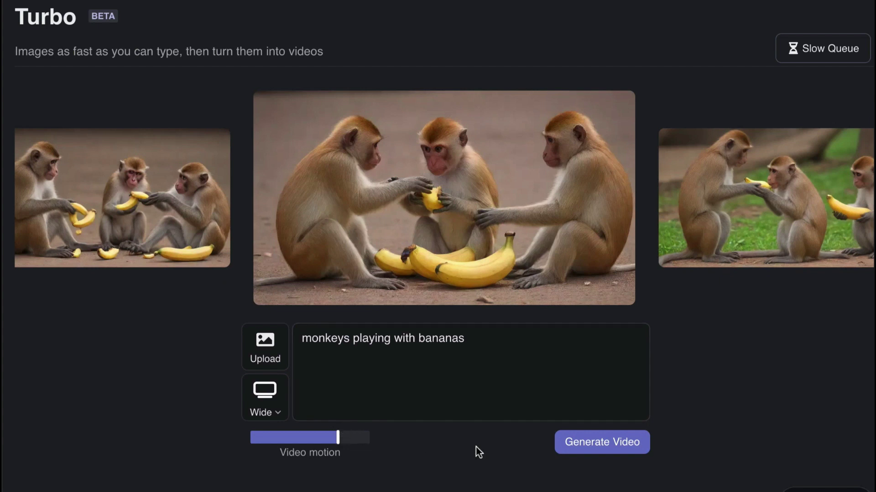
{"action": "left_click", "coordinate": [597, 445]}
{"action": "scroll", "coordinate": [710, 381], "scroll_direction": "down", "scroll_amount": 4}
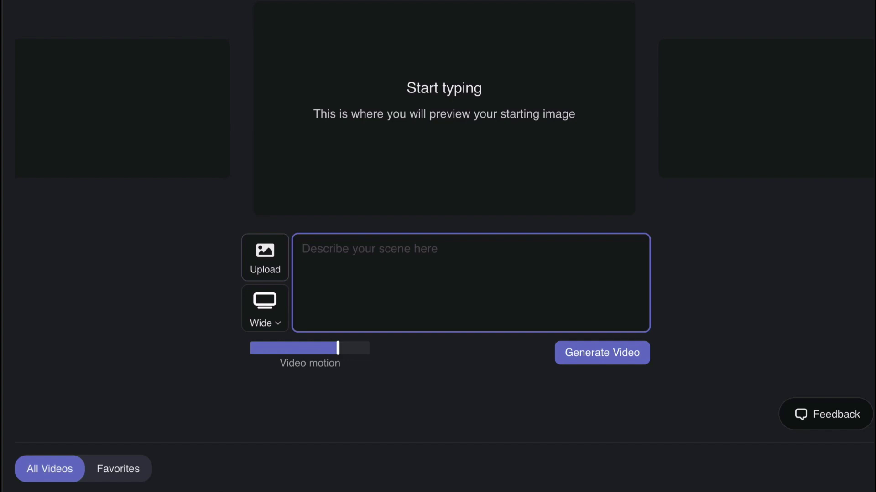
Step: Enter the prompt 'a dog in a car wearing a blue hat with the wind blowing'
{"action": "type", "text": "a dog"}
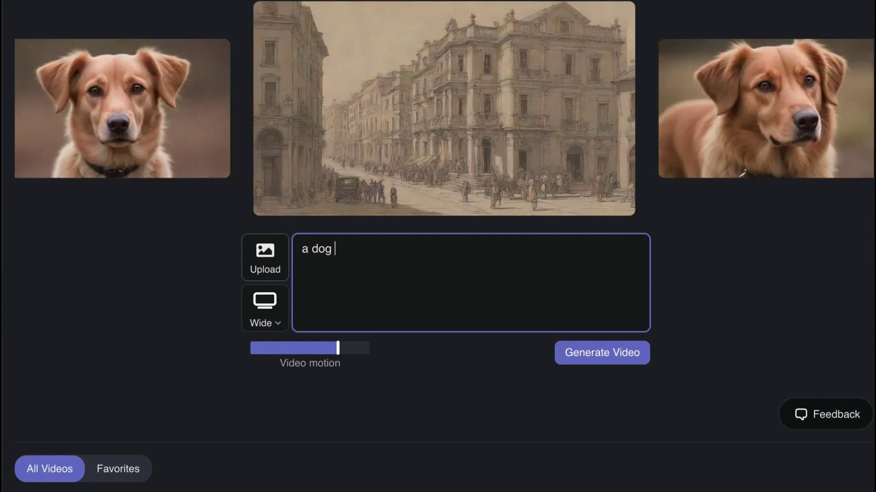
{"action": "type", "text": "in a car"}
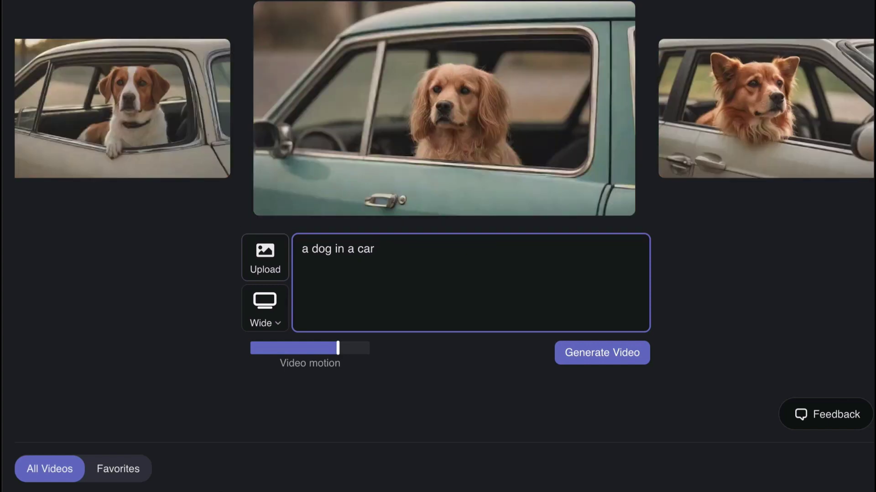
{"action": "type", "text": "wearing"}
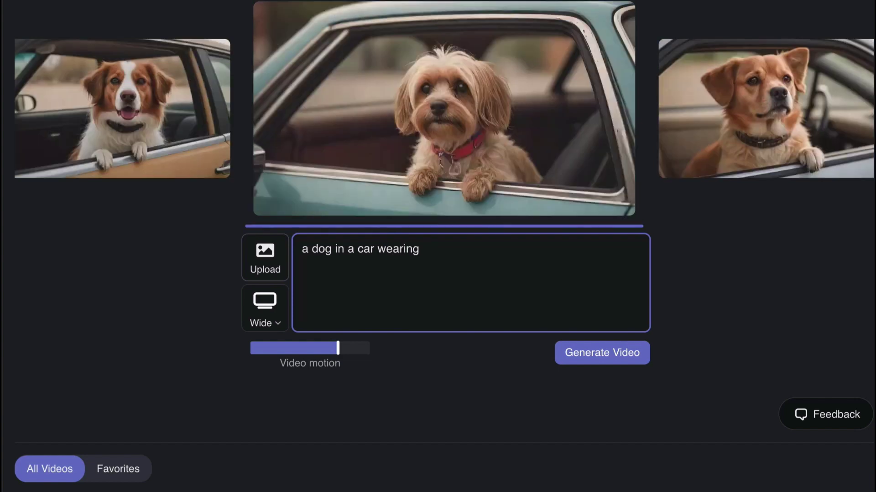
{"action": "type", "text": " a blue"}
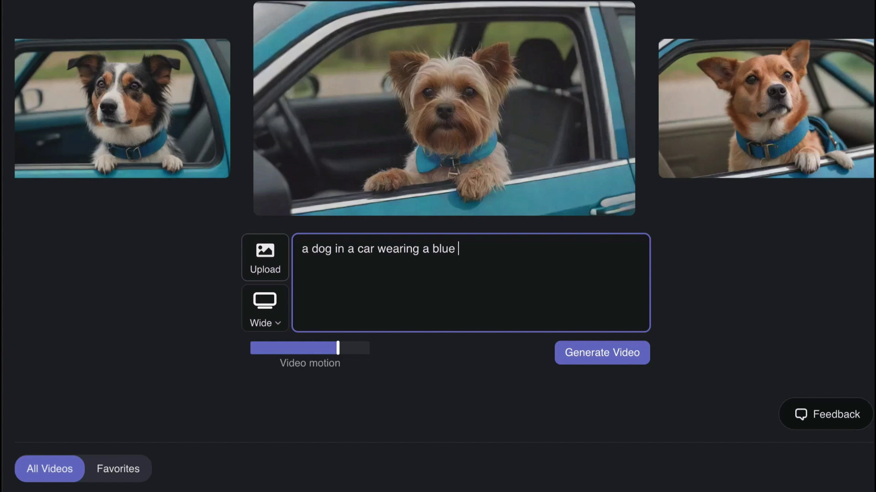
{"action": "type", "text": "hat"}
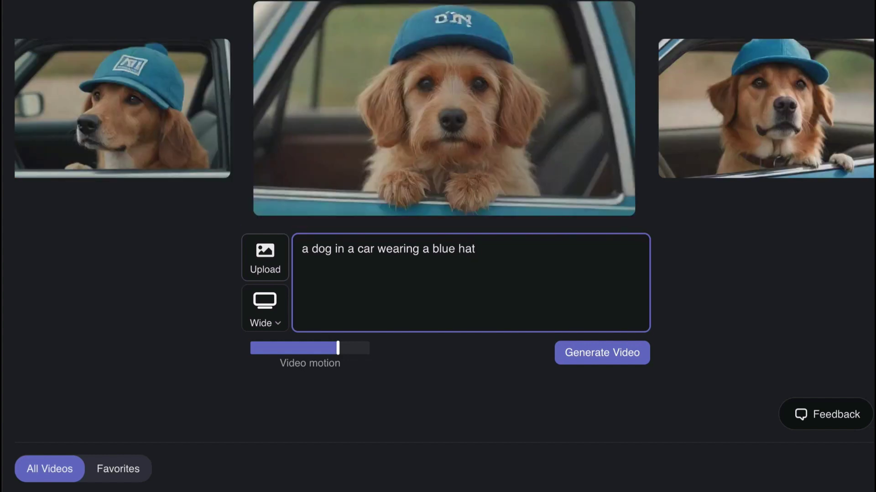
{"action": "type", "text": " w"}
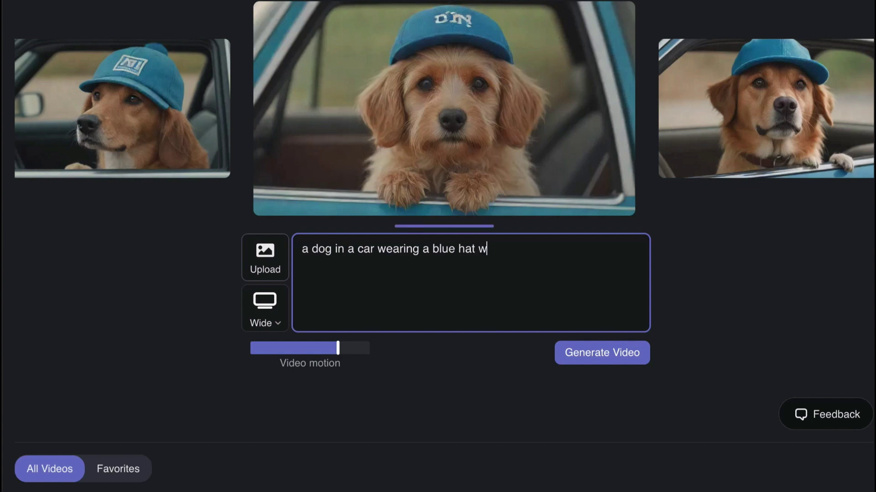
{"action": "type", "text": "ith the wind blowing"}
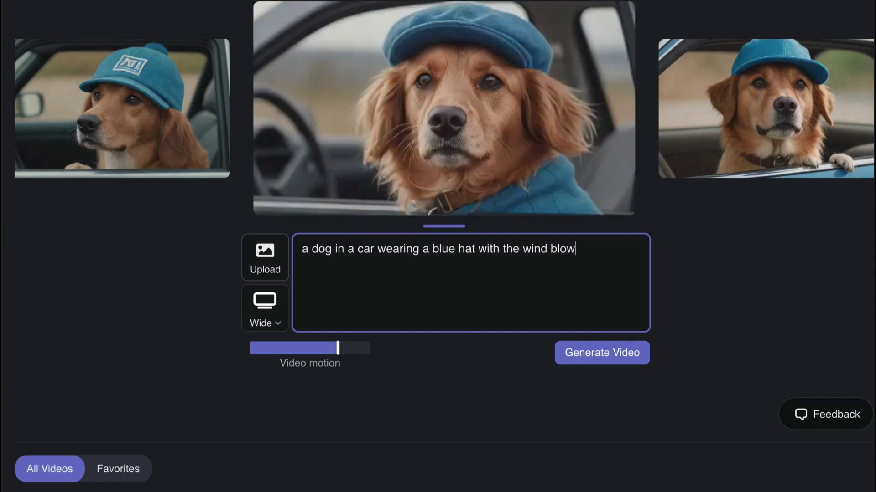